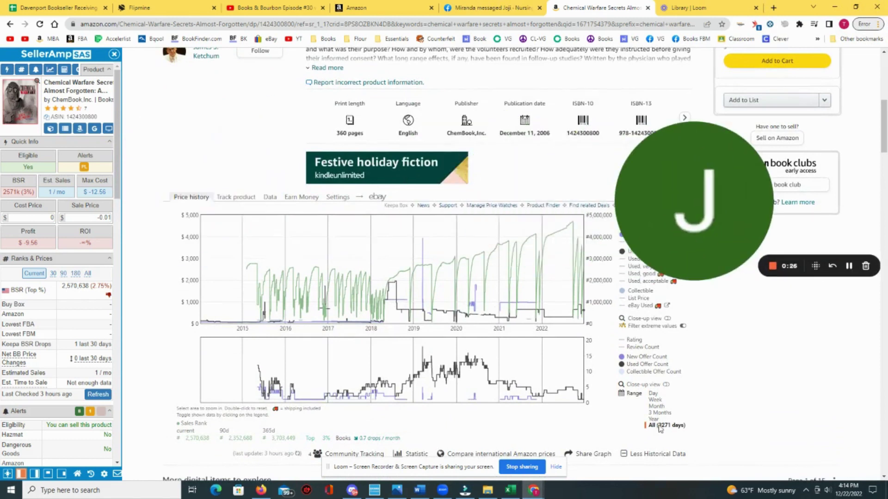
Set the Keepa chart range to one year and zoom into the late-September sales rank and used price change.
{"action": "left_click", "coordinate": [654, 419]}
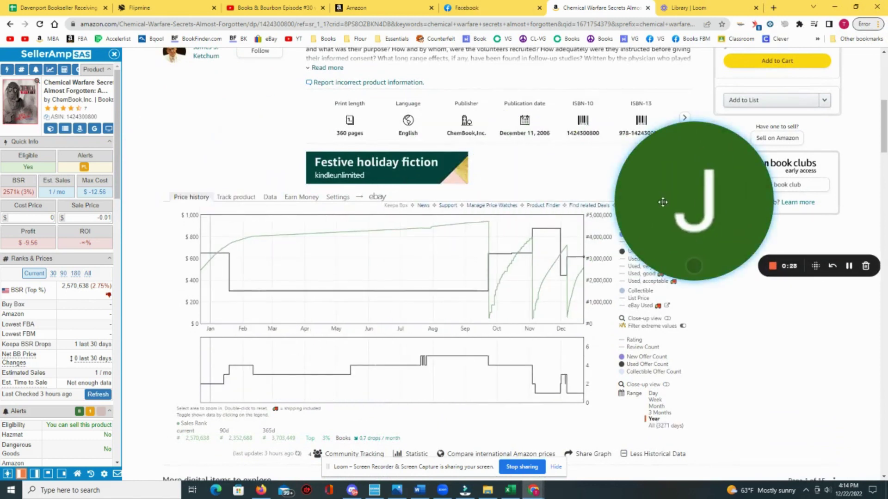
{"action": "left_click_drag", "start_coordinate": [659, 198], "coordinate": [729, 182]}
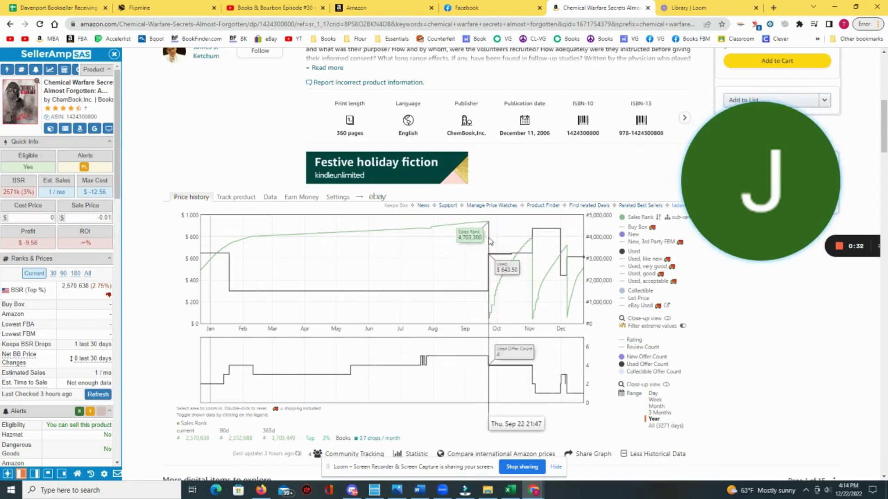
{"action": "left_click_drag", "start_coordinate": [463, 296], "coordinate": [513, 310]}
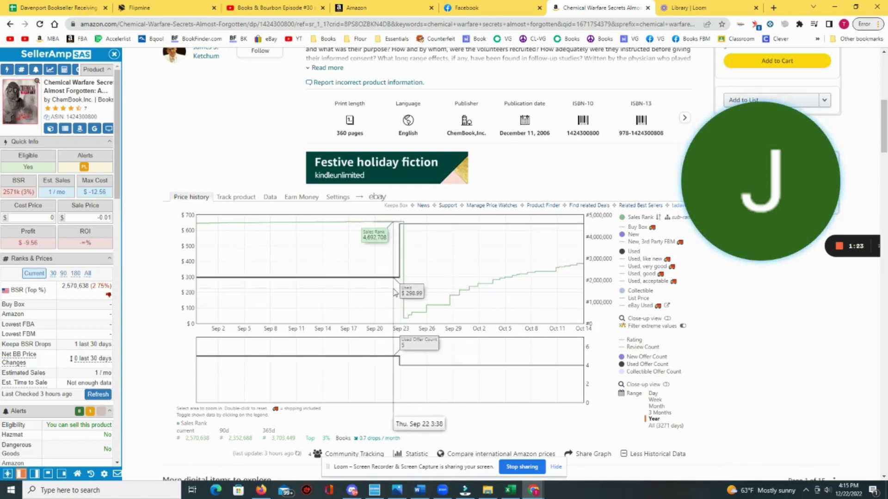
Check the Buy Box Used Statistics in the Keepa data and return to the price history chart.
{"action": "left_click", "coordinate": [271, 197]}
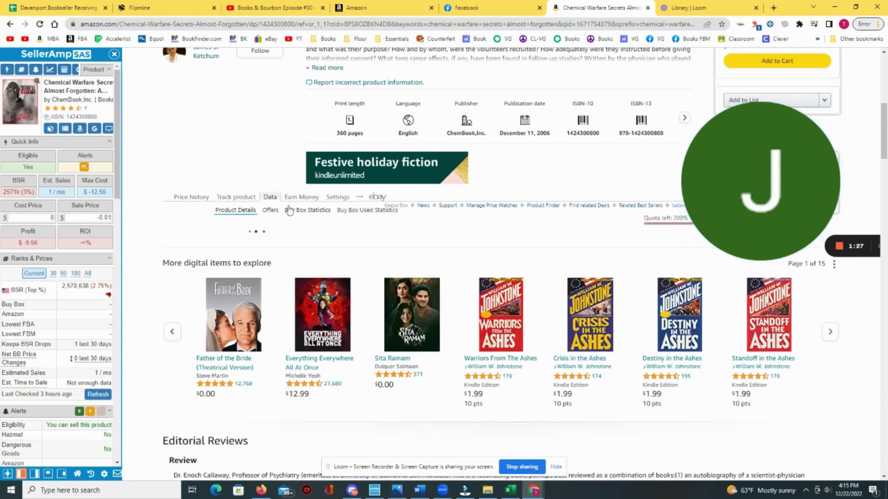
{"action": "left_click", "coordinate": [307, 211]}
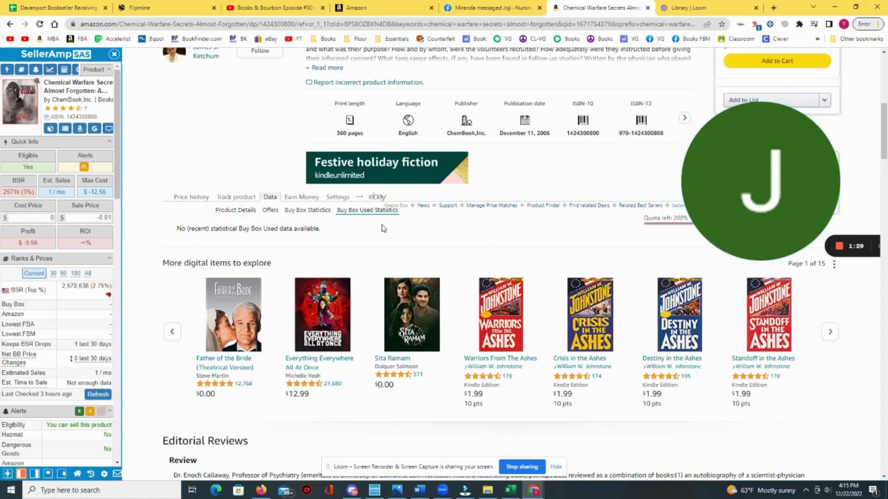
{"action": "left_click", "coordinate": [196, 198]}
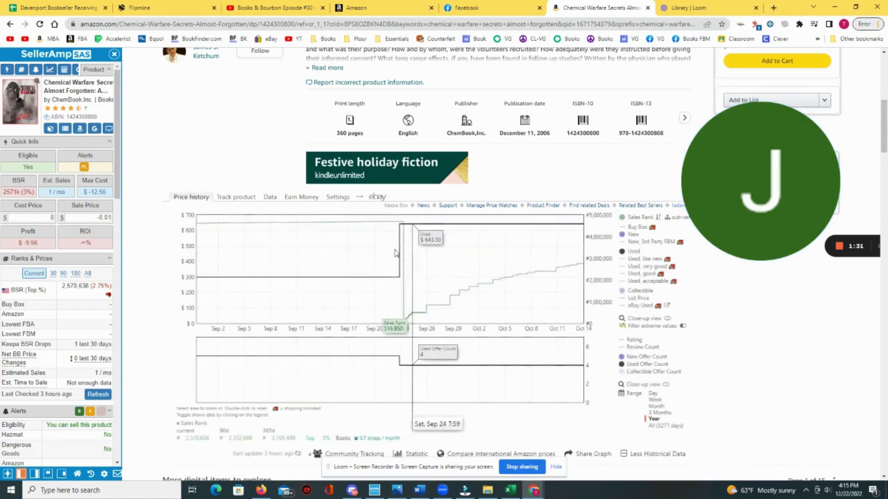
Examine the early December used price and sales rank changes up close, and restore the one-year chart.
{"action": "left_click", "coordinate": [654, 419]}
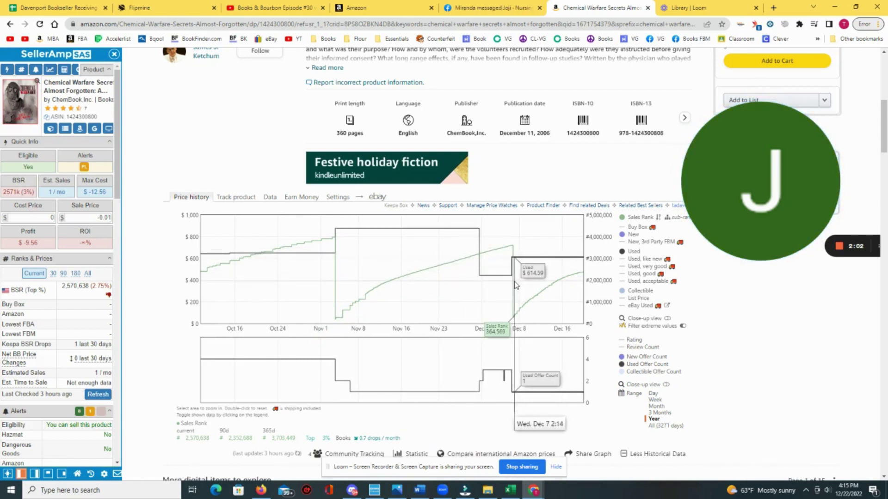
{"action": "left_click_drag", "start_coordinate": [519, 287], "coordinate": [492, 288]}
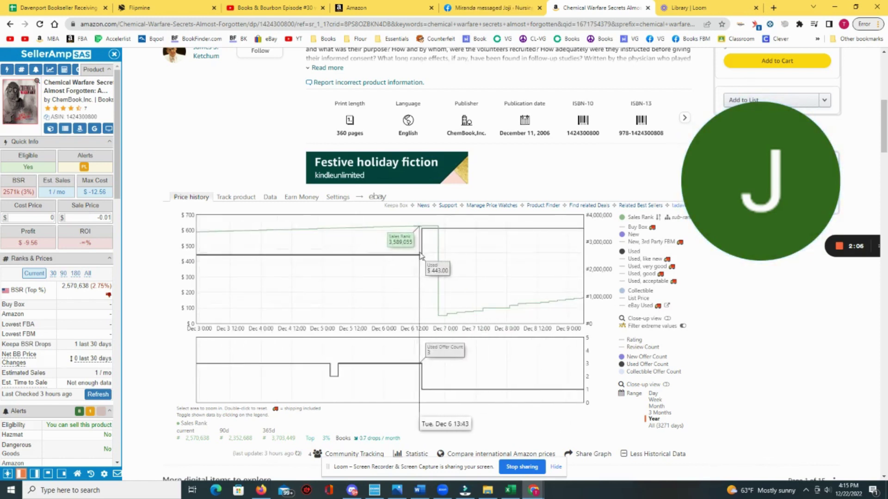
{"action": "double_click", "coordinate": [472, 291]}
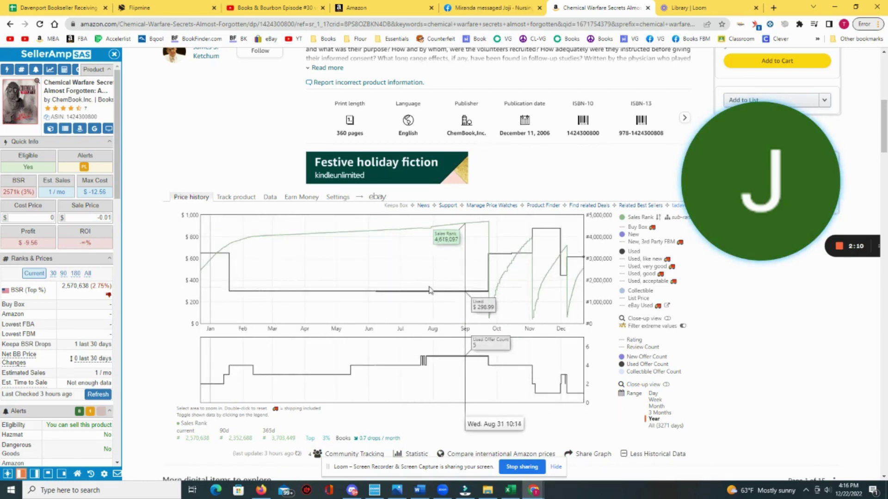
Zoom the one-year chart into October through December to examine used prices and sales rank, and reset the zoom.
{"action": "left_click_drag", "start_coordinate": [460, 298], "coordinate": [583, 299]}
{"action": "left_click", "coordinate": [660, 426]}
{"action": "left_click", "coordinate": [654, 419]}
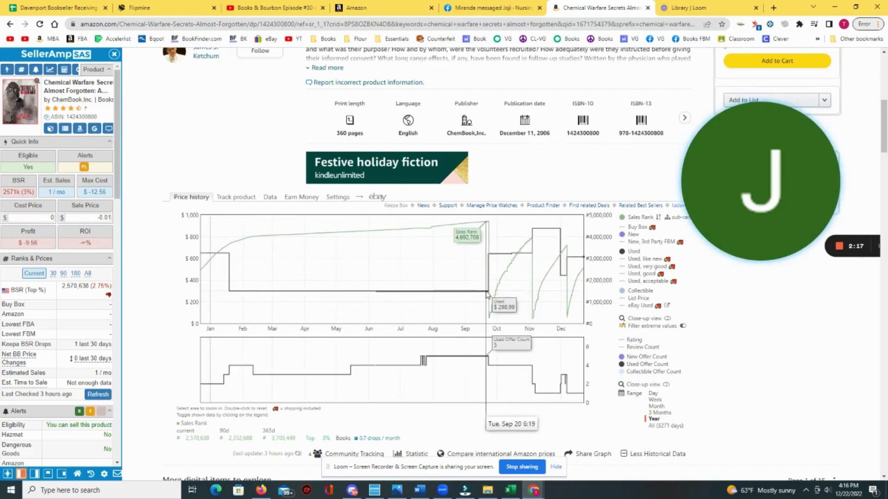
{"action": "left_click_drag", "start_coordinate": [499, 296], "coordinate": [584, 297]}
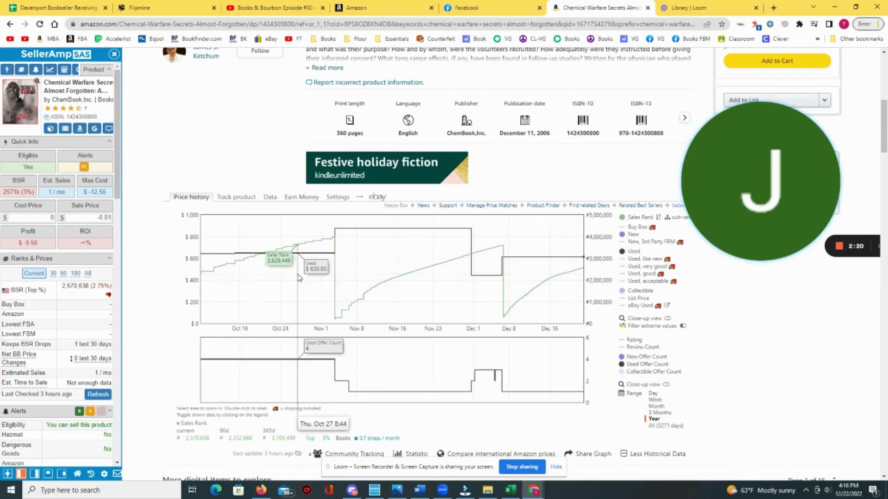
{"action": "double_click", "coordinate": [485, 307]}
Examine the February to September stretch and the January used price change up close, restoring the full year.
{"action": "left_click_drag", "start_coordinate": [481, 307], "coordinate": [235, 301]}
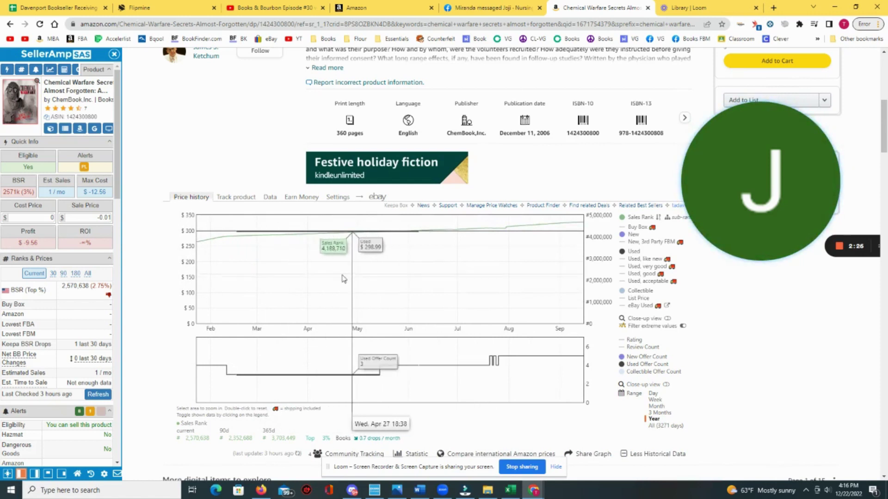
{"action": "double_click", "coordinate": [278, 300]}
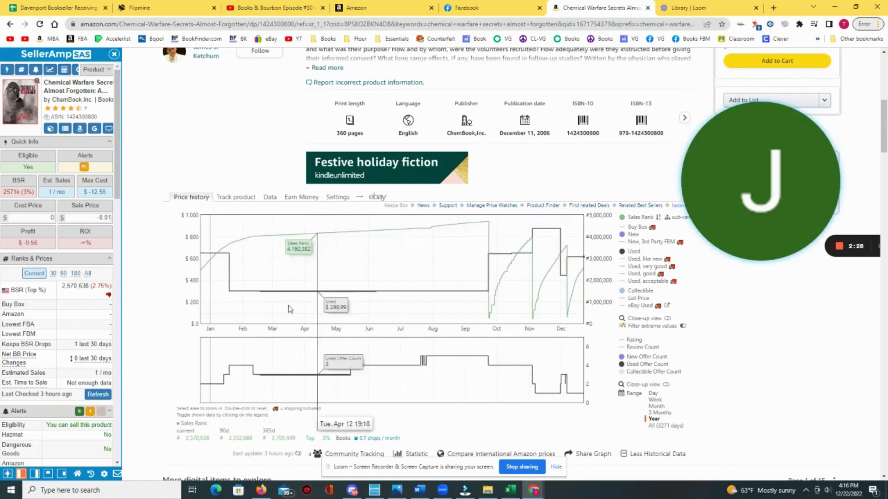
{"action": "left_click_drag", "start_coordinate": [211, 295], "coordinate": [236, 296]}
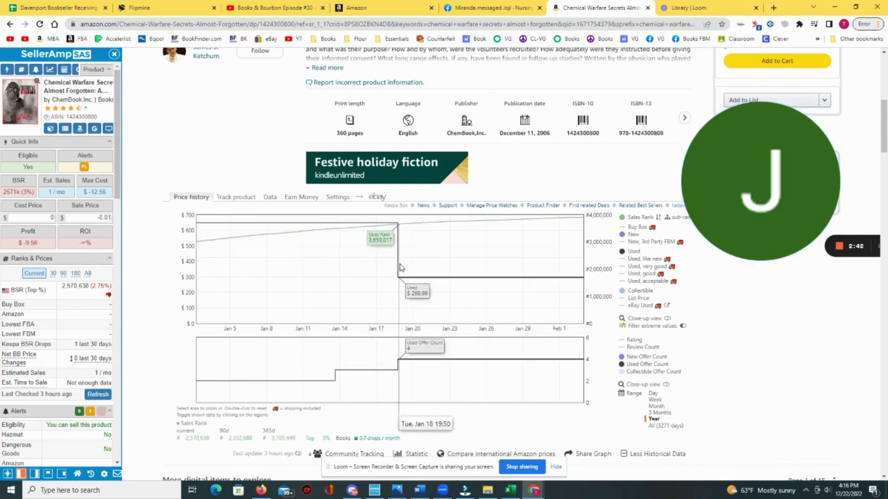
{"action": "double_click", "coordinate": [434, 286]}
{"action": "left_click_drag", "start_coordinate": [502, 303], "coordinate": [458, 291]}
{"action": "double_click", "coordinate": [432, 281]}
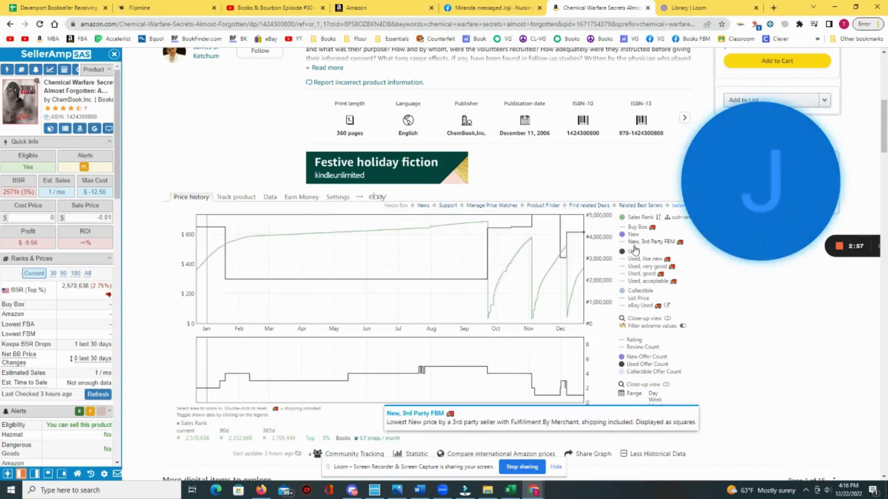
Compare used prices and sales rank changes from late August to December, and return to the one-year view.
{"action": "left_click_drag", "start_coordinate": [743, 173], "coordinate": [690, 231]}
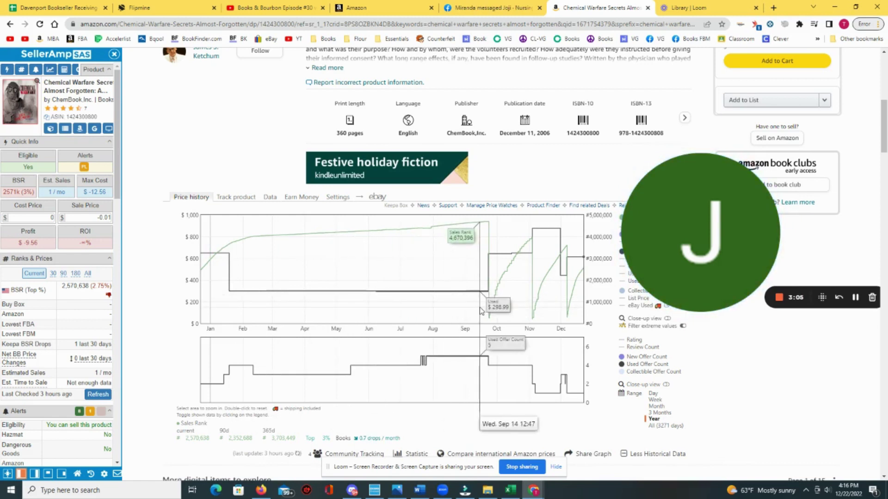
{"action": "left_click_drag", "start_coordinate": [697, 239], "coordinate": [729, 234]}
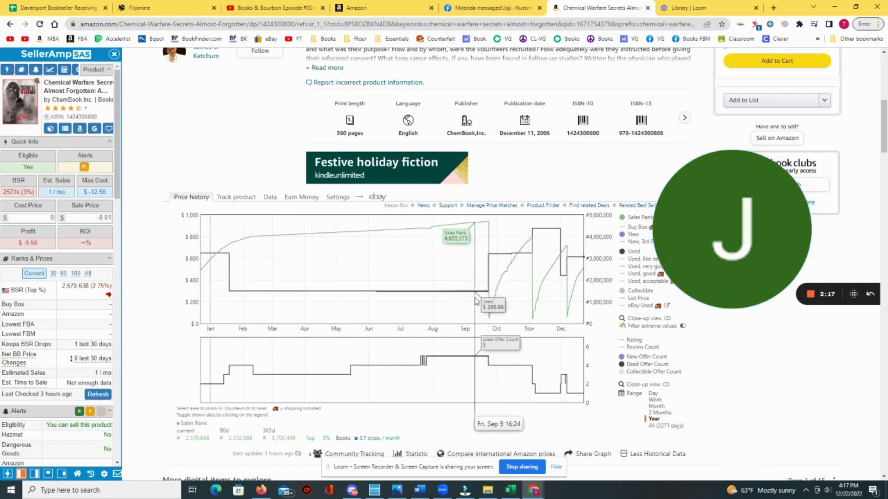
{"action": "left_click_drag", "start_coordinate": [463, 298], "coordinate": [583, 298]}
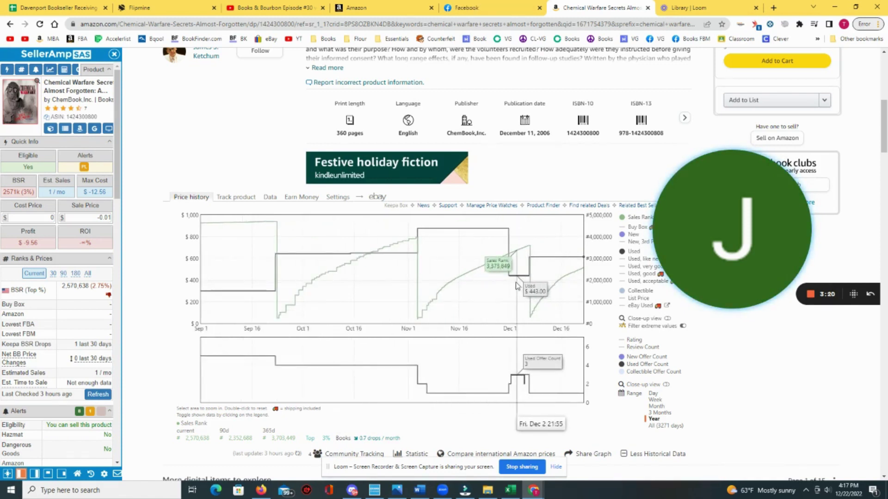
{"action": "left_click", "coordinate": [668, 420]}
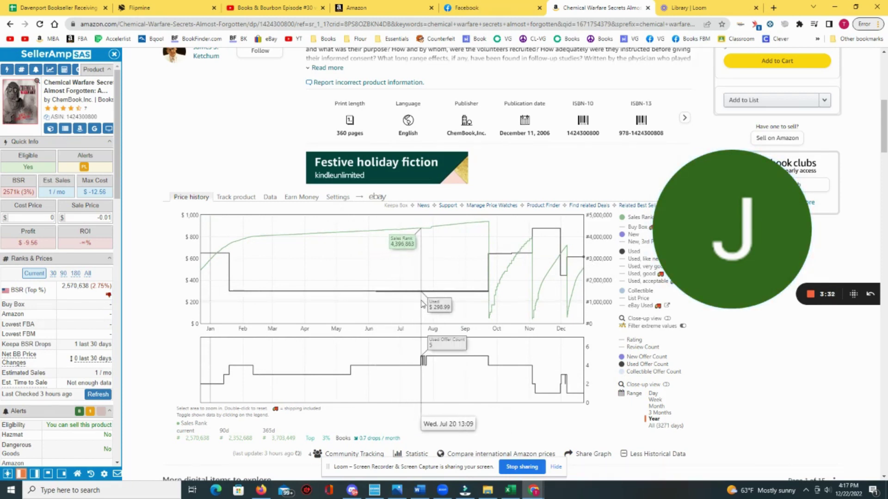
{"action": "left_click_drag", "start_coordinate": [456, 296], "coordinate": [576, 296]}
{"action": "left_click_drag", "start_coordinate": [497, 301], "coordinate": [407, 291]}
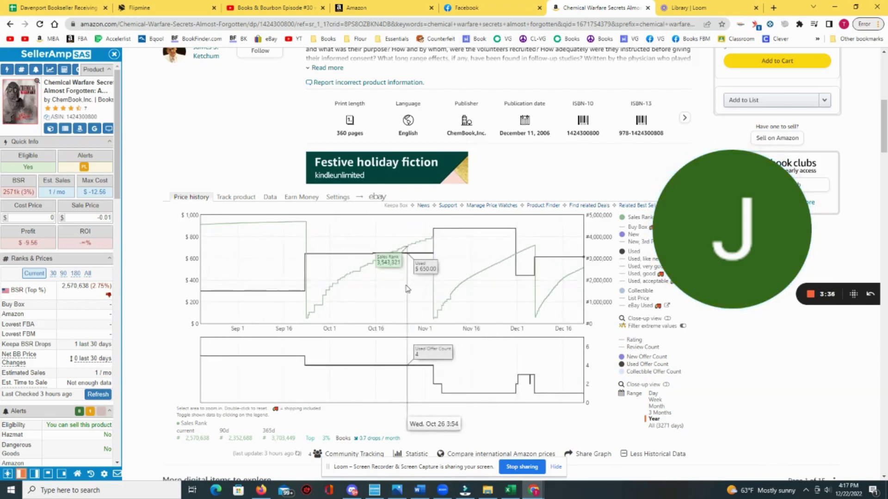
{"action": "left_click", "coordinate": [666, 422]}
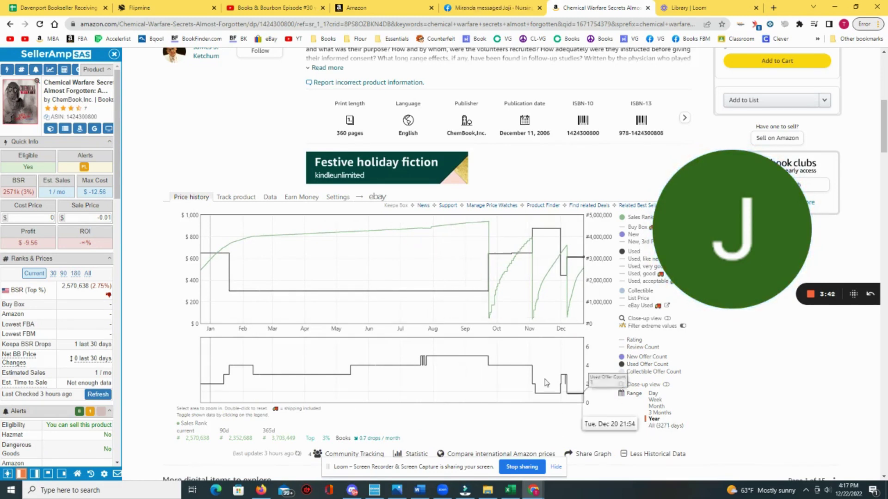
Check the publication date in the book's title and return to the price history chart.
{"action": "scroll", "coordinate": [547, 382], "scroll_direction": "up", "scroll_amount": 7}
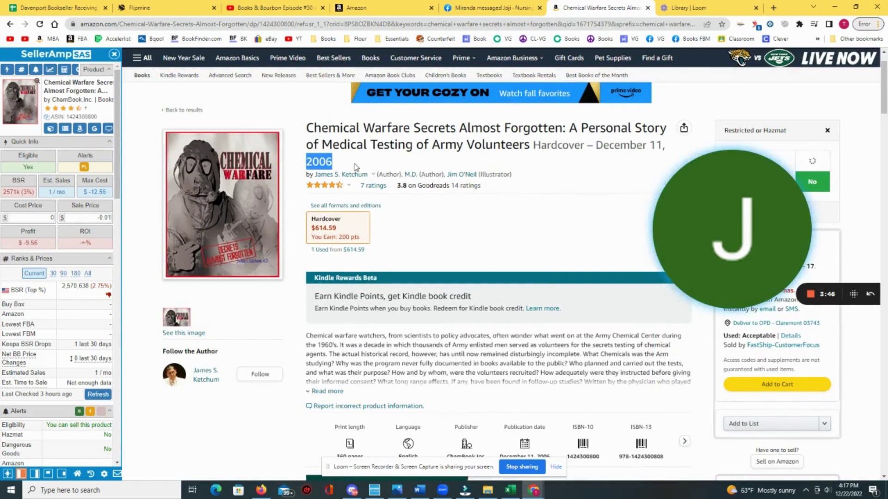
{"action": "scroll", "coordinate": [652, 420], "scroll_direction": "down", "scroll_amount": 7}
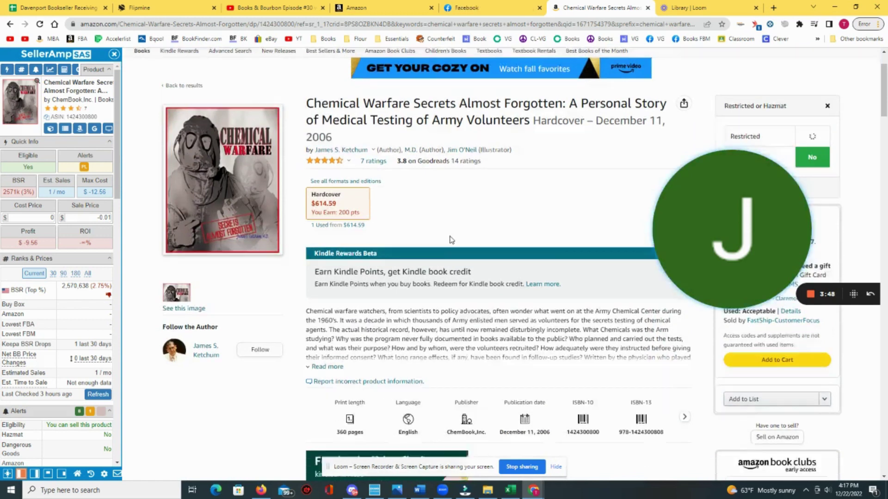
Show the book's entire price history, zoom into the 2014 new and used prices, and restore the full range.
{"action": "left_click", "coordinate": [652, 425]}
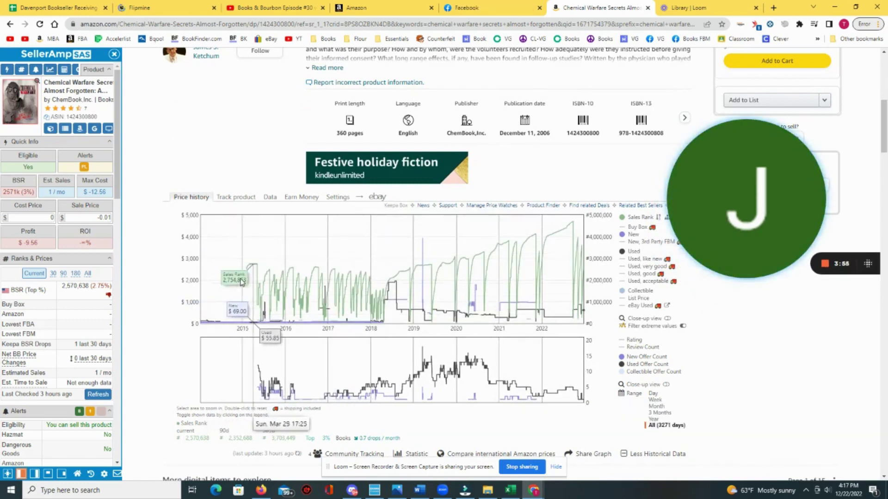
{"action": "left_click_drag", "start_coordinate": [247, 314], "coordinate": [170, 322]}
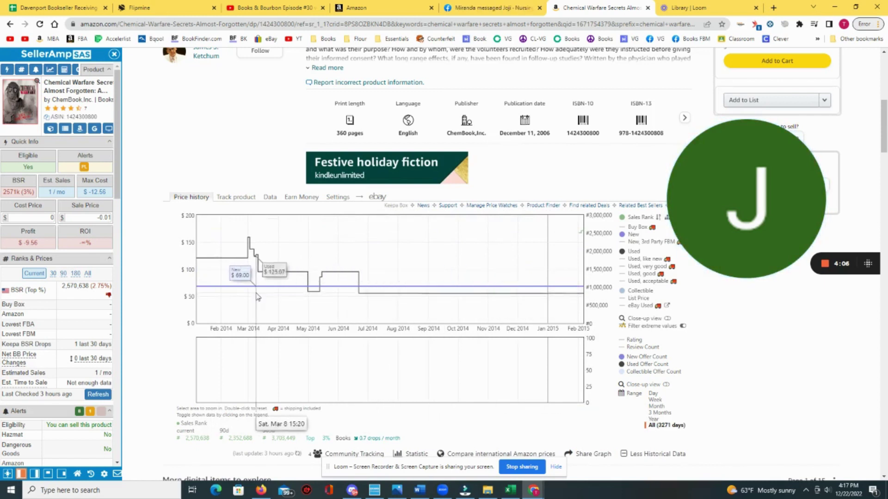
{"action": "left_click", "coordinate": [665, 425]}
Zoom into the 2015 to 2018 history, narrow it to August 2016 through March 2017, and restore the full range.
{"action": "left_click_drag", "start_coordinate": [245, 308], "coordinate": [370, 311]}
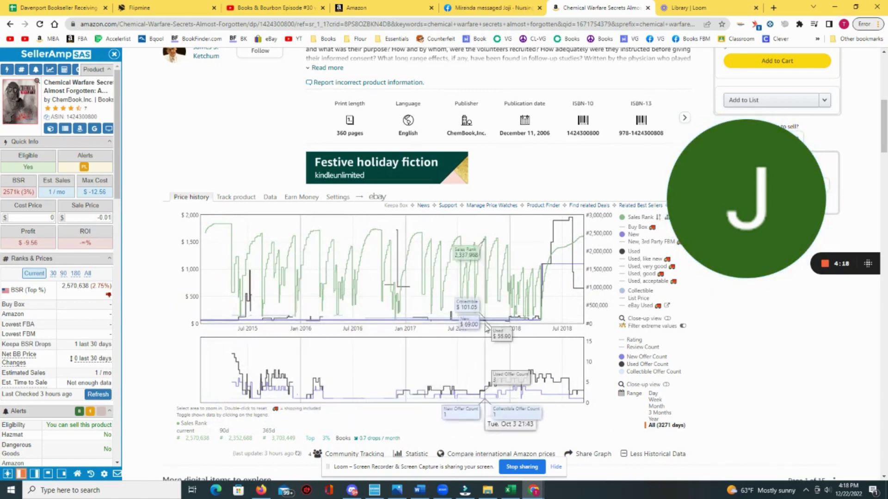
{"action": "left_click_drag", "start_coordinate": [363, 301], "coordinate": [427, 292]}
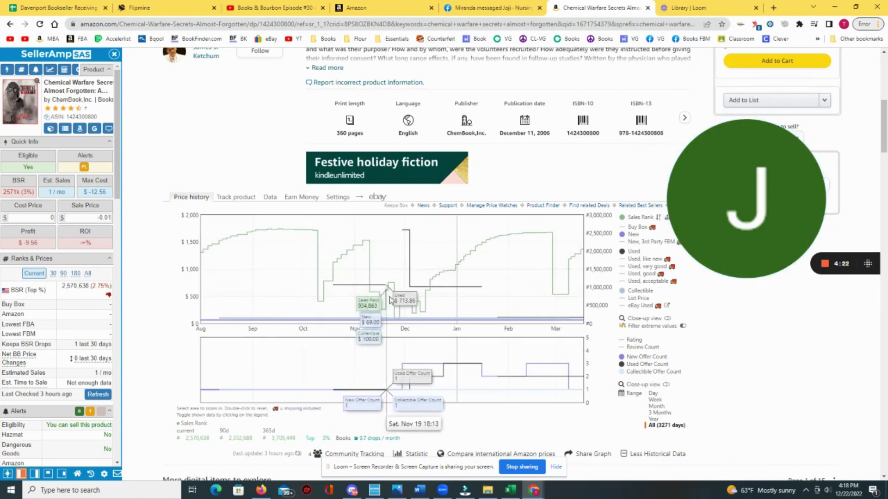
{"action": "left_click", "coordinate": [666, 424]}
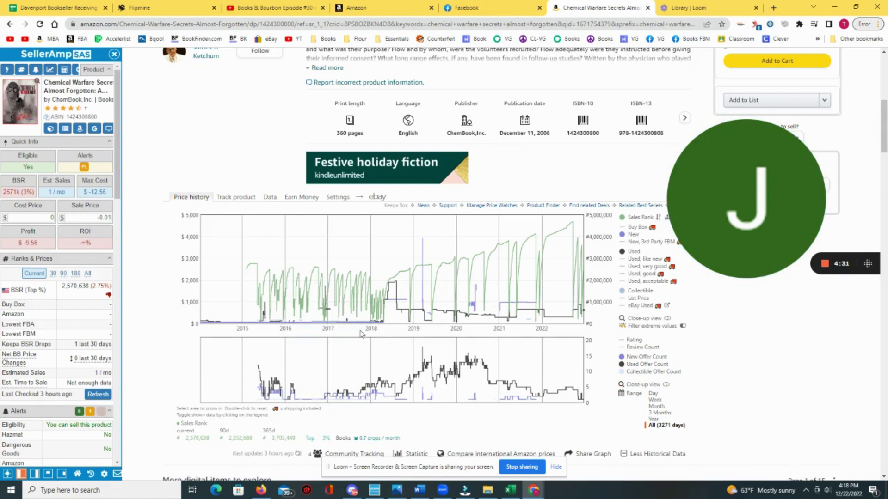
Review the book's title, publication date, star rating and used price at the start of the listing.
{"action": "scroll", "coordinate": [363, 332], "scroll_direction": "up", "scroll_amount": 2}
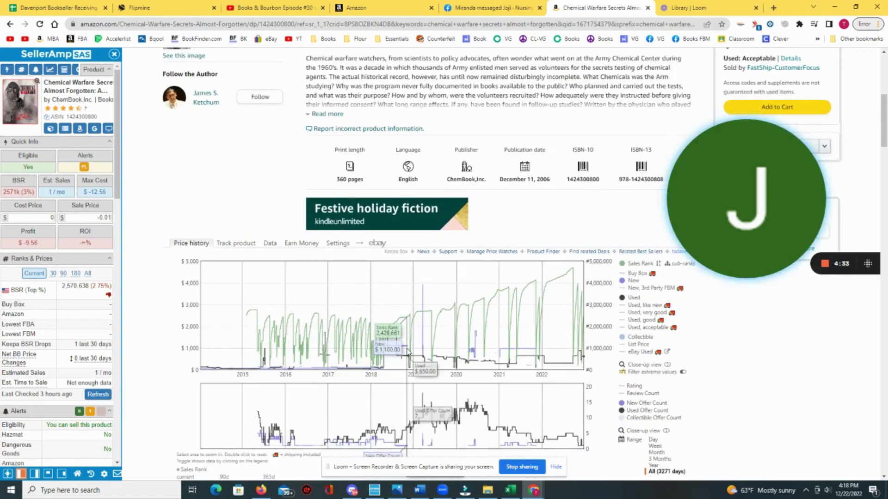
{"action": "scroll", "coordinate": [406, 347], "scroll_direction": "up", "scroll_amount": 5}
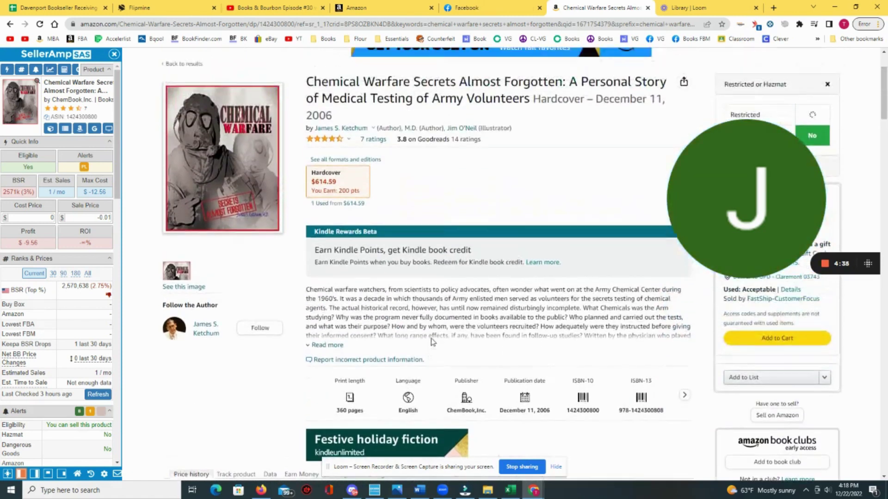
{"action": "scroll", "coordinate": [387, 224], "scroll_direction": "up", "scroll_amount": 2}
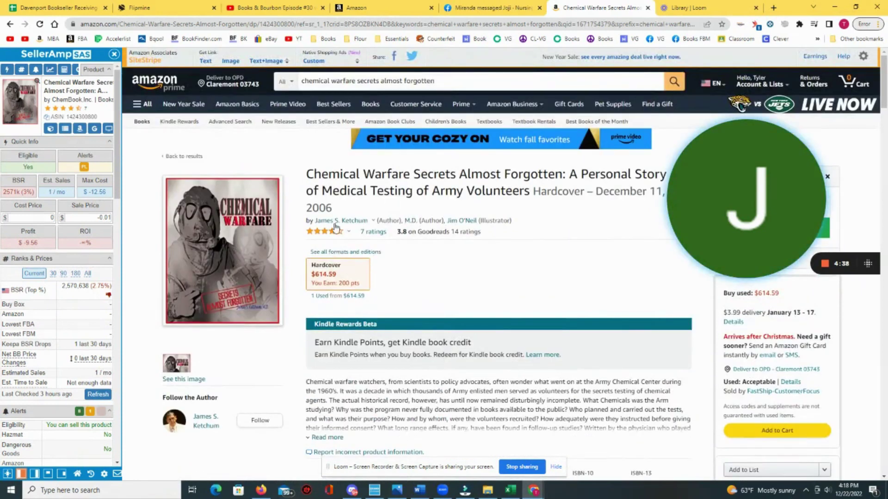
{"action": "mouse_move", "coordinate": [351, 230]}
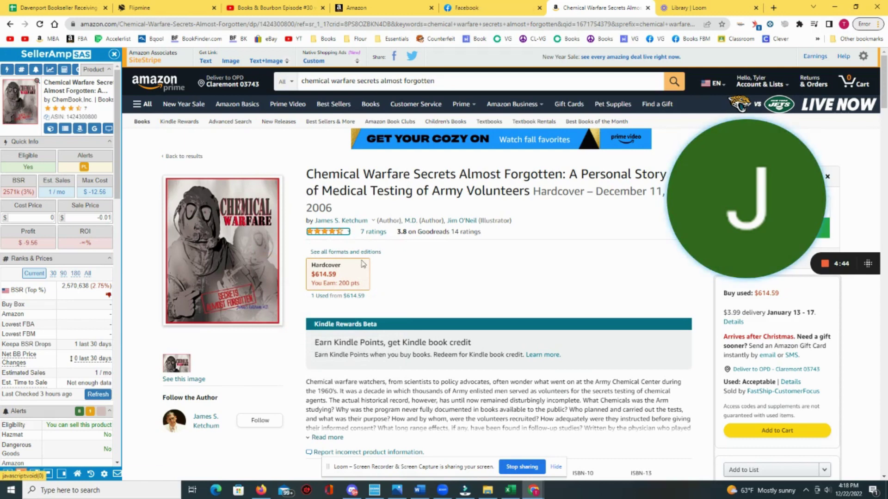
{"action": "scroll", "coordinate": [508, 209], "scroll_direction": "down", "scroll_amount": 1}
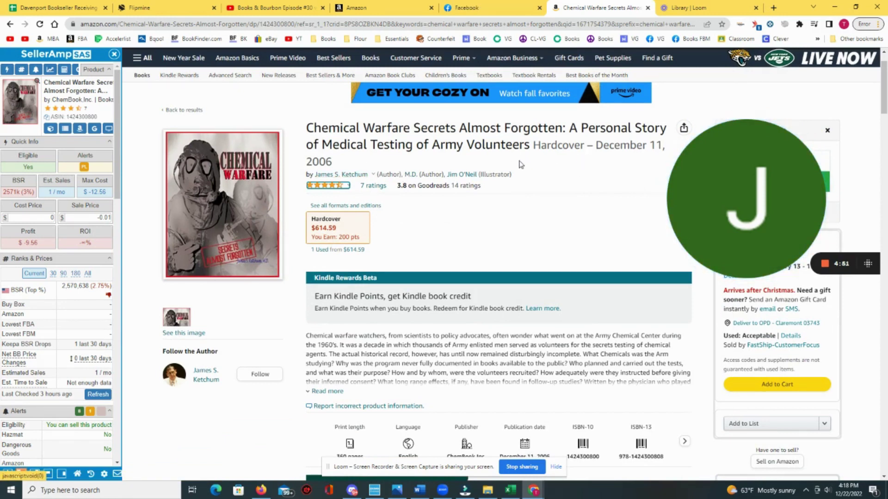
Recheck the listing details against the full Keepa price history chart with its range options.
{"action": "scroll", "coordinate": [521, 165], "scroll_direction": "down", "scroll_amount": 4}
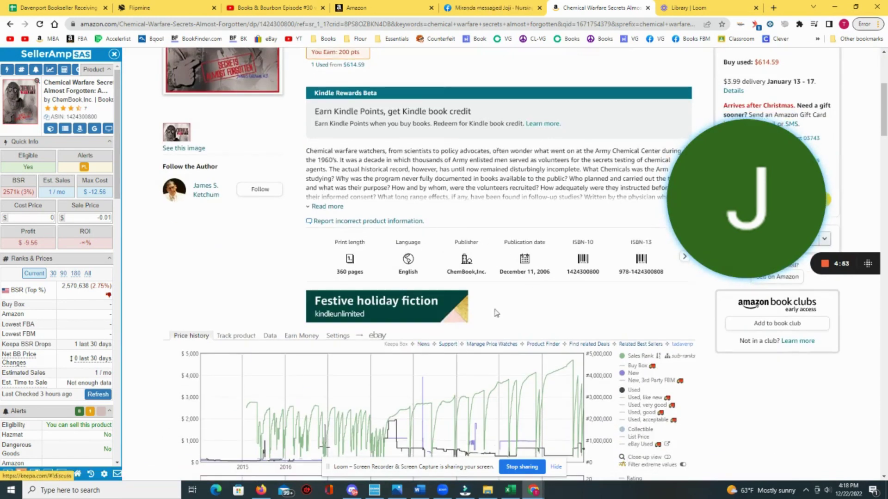
{"action": "scroll", "coordinate": [457, 228], "scroll_direction": "up", "scroll_amount": 5}
{"action": "left_click_drag", "start_coordinate": [626, 207], "coordinate": [655, 259]}
{"action": "left_click_drag", "start_coordinate": [700, 276], "coordinate": [682, 196]}
{"action": "scroll", "coordinate": [434, 297], "scroll_direction": "down", "scroll_amount": 7}
{"action": "scroll", "coordinate": [434, 297], "scroll_direction": "down", "scroll_amount": 1}
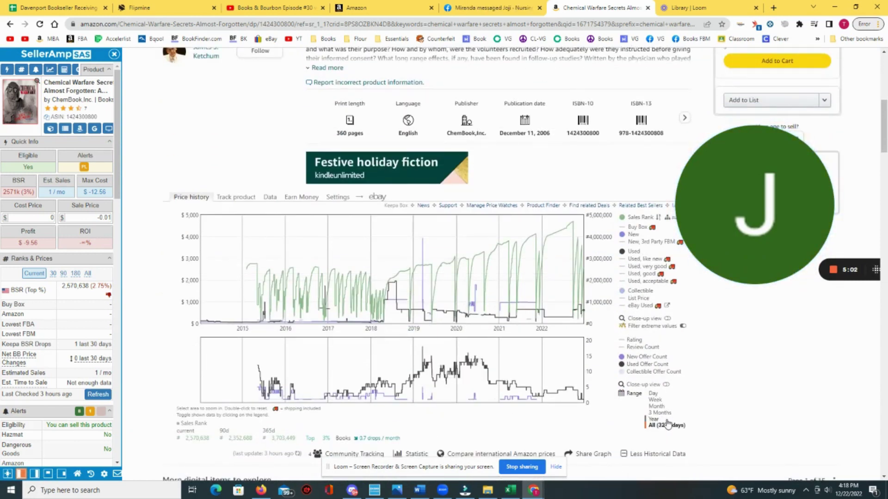
Zoom into the December 2017 to July 2018 price history, narrow it to April 2018, and restore the full range.
{"action": "left_click_drag", "start_coordinate": [367, 300], "coordinate": [393, 301]}
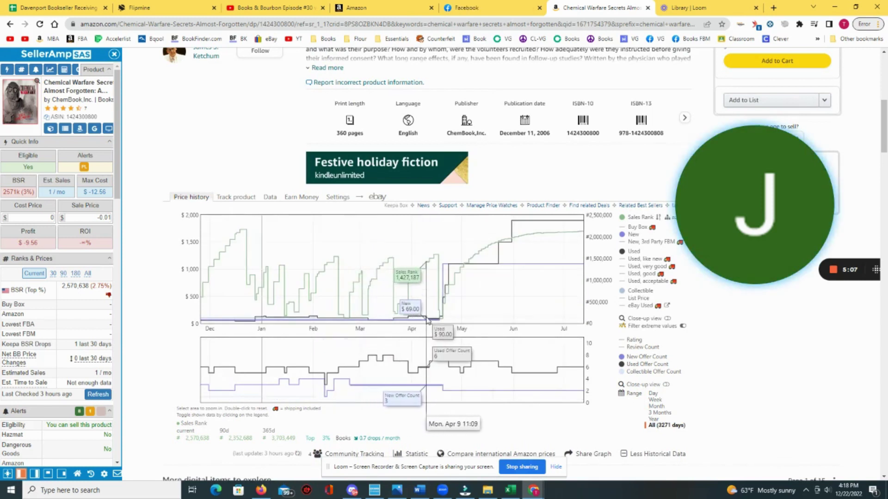
{"action": "left_click_drag", "start_coordinate": [473, 319], "coordinate": [403, 319]}
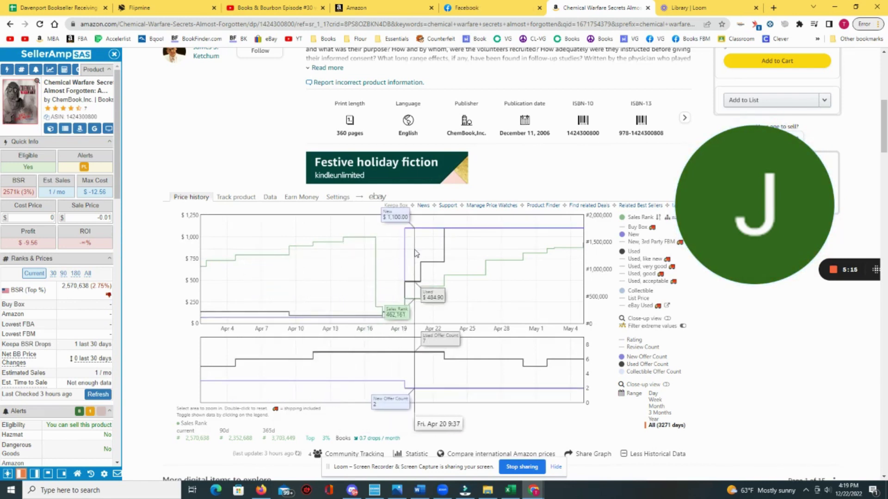
{"action": "left_click", "coordinate": [654, 426]}
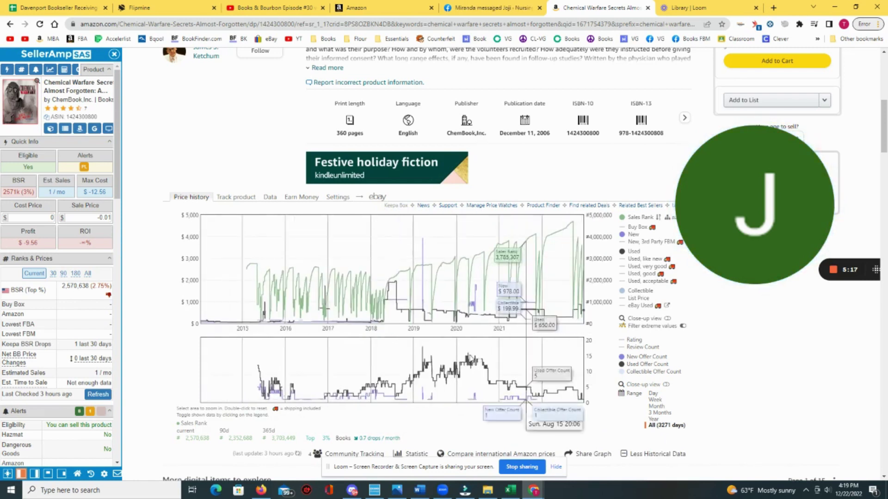
Examine the mid-2014 to mid-2018 price and rank history, compare it with the one-year range, and restore the full range.
{"action": "left_click_drag", "start_coordinate": [216, 314], "coordinate": [504, 315]}
{"action": "left_click", "coordinate": [645, 426]}
{"action": "left_click_drag", "start_coordinate": [400, 314], "coordinate": [218, 318]}
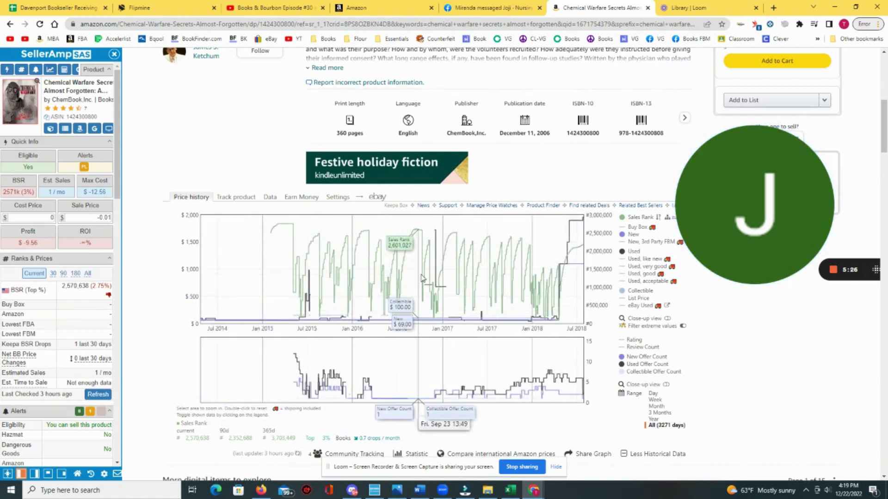
{"action": "left_click", "coordinate": [653, 419]}
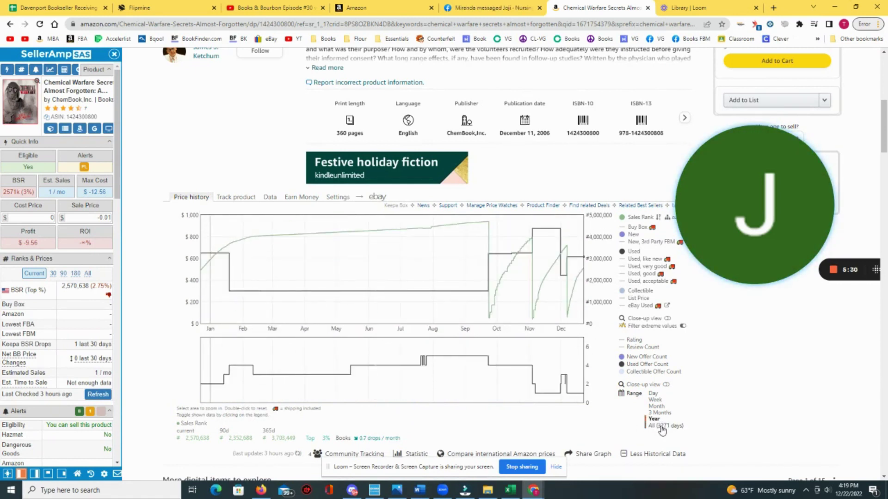
{"action": "left_click", "coordinate": [662, 426]}
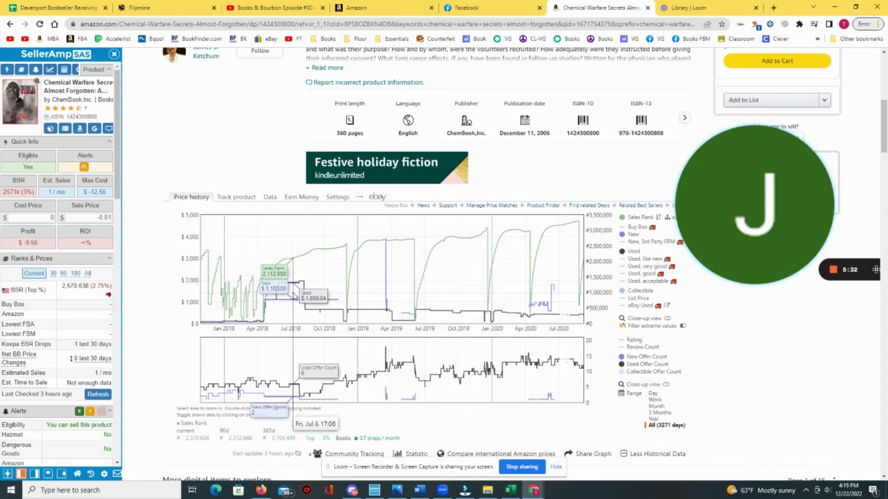
Zoom into the 2018 to mid-2020 history, narrow it to mid-April through November 2018, and restore the full range.
{"action": "left_click_drag", "start_coordinate": [241, 300], "coordinate": [349, 301]}
{"action": "left_click_drag", "start_coordinate": [269, 296], "coordinate": [567, 323]}
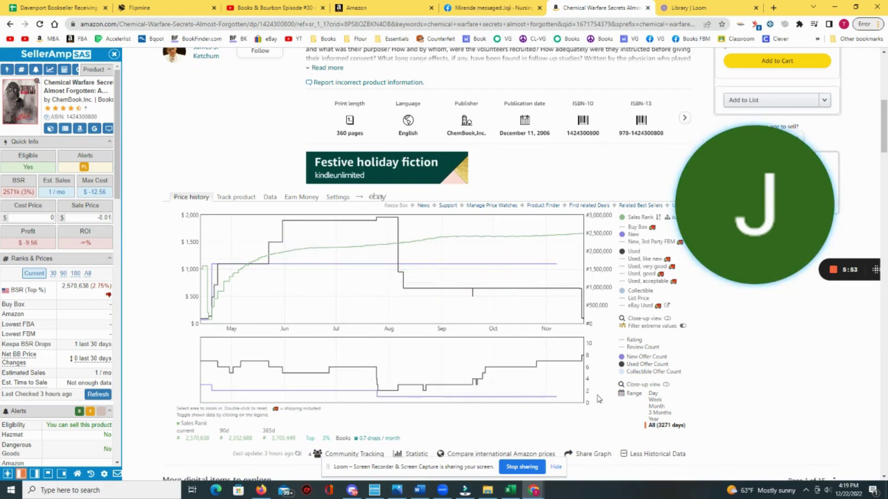
{"action": "left_click", "coordinate": [653, 430]}
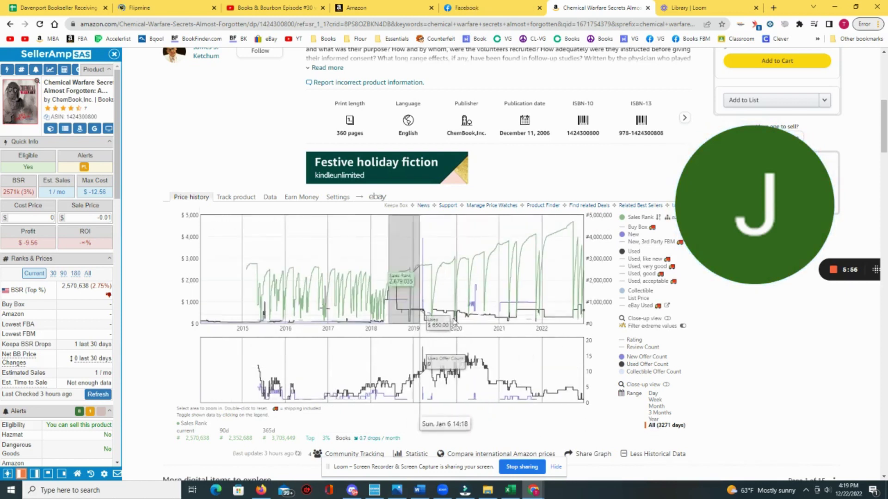
Zoom into the July 2018 to March 2019 history, narrow it to late October through mid-December 2018, and reset the zoom.
{"action": "left_click_drag", "start_coordinate": [356, 336], "coordinate": [199, 335]}
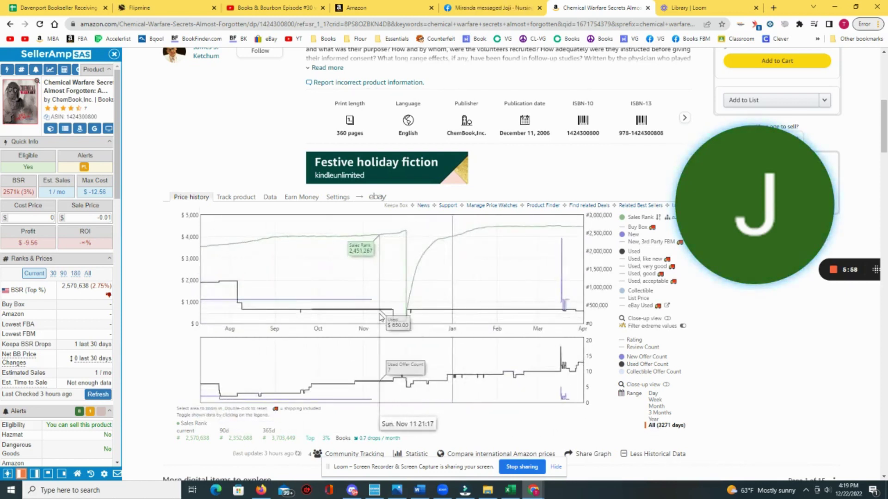
{"action": "left_click_drag", "start_coordinate": [351, 319], "coordinate": [419, 319]}
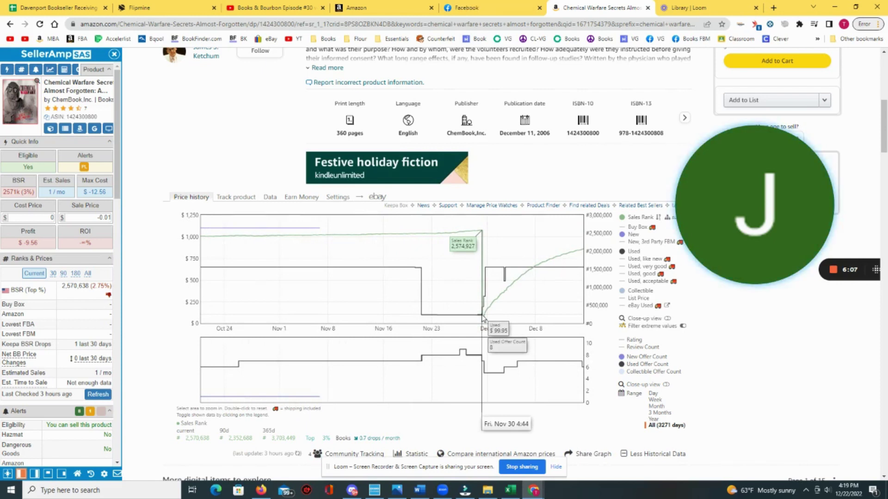
{"action": "double_click", "coordinate": [483, 318]}
Zoom into September 2017 through June 2019, narrow it to November 2018 through early February 2019, and reset the zoom.
{"action": "left_click_drag", "start_coordinate": [433, 314], "coordinate": [359, 313]}
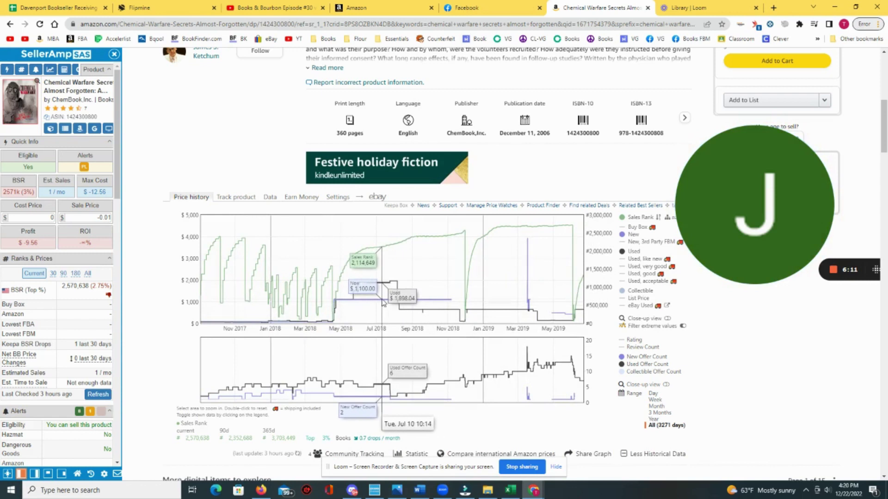
{"action": "left_click_drag", "start_coordinate": [503, 315], "coordinate": [452, 314]}
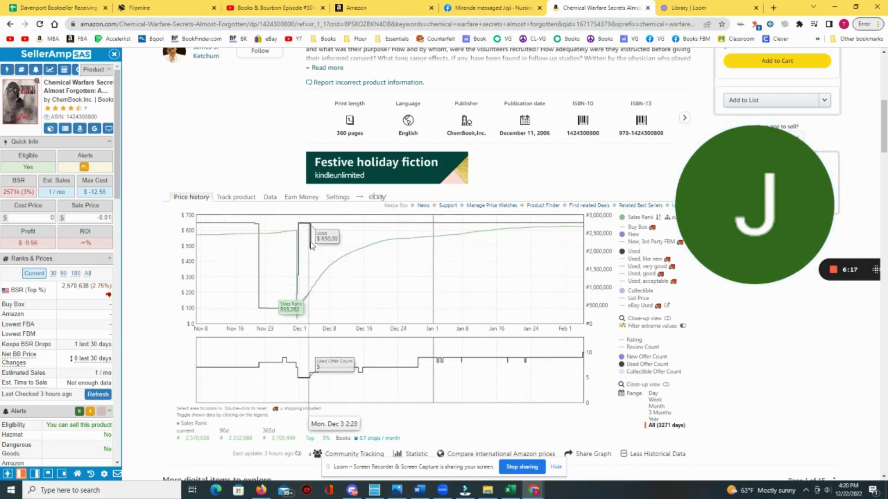
{"action": "double_click", "coordinate": [457, 341]}
Zoom into December 2018 through June 2019, narrow it down to June 3 to 6, 2019, and restore the full range.
{"action": "left_click_drag", "start_coordinate": [457, 341], "coordinate": [391, 323]}
{"action": "left_click_drag", "start_coordinate": [337, 287], "coordinate": [478, 296]}
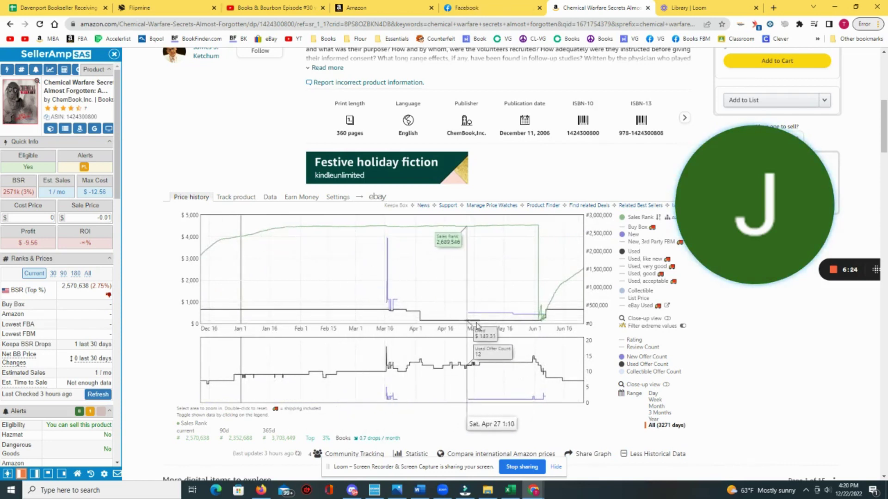
{"action": "left_click_drag", "start_coordinate": [520, 315], "coordinate": [558, 317]}
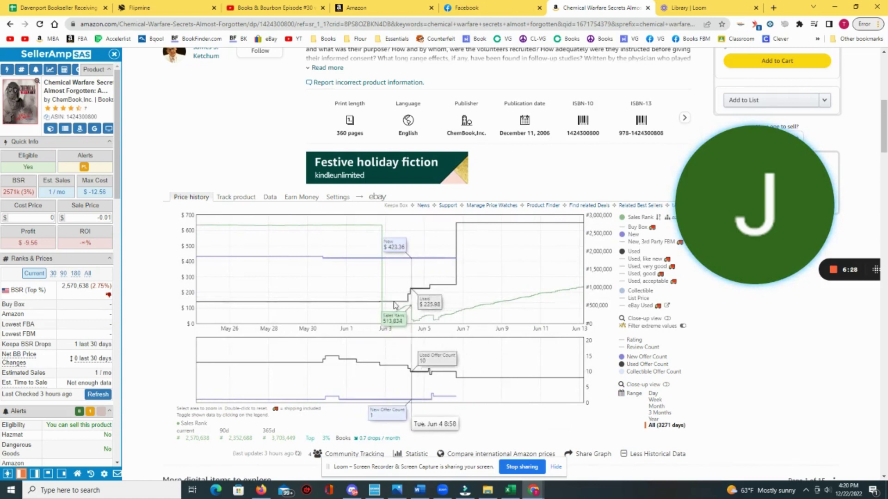
{"action": "left_click_drag", "start_coordinate": [452, 306], "coordinate": [375, 308]}
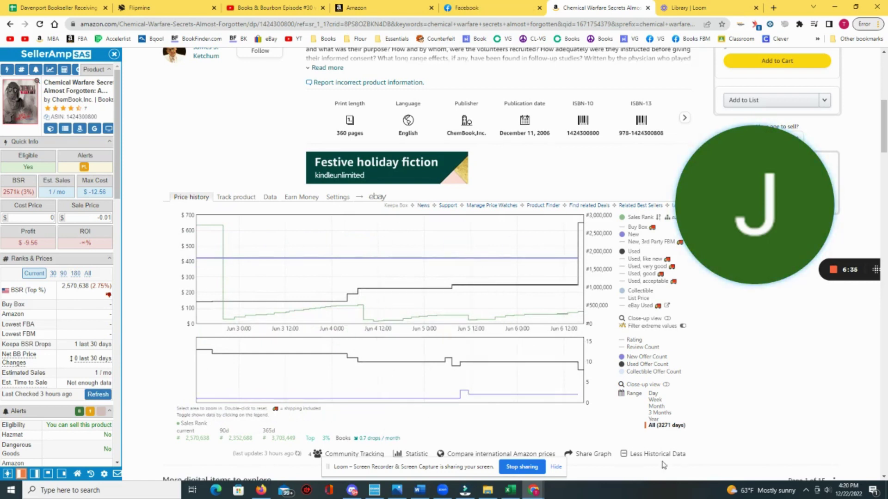
{"action": "left_click", "coordinate": [662, 427]}
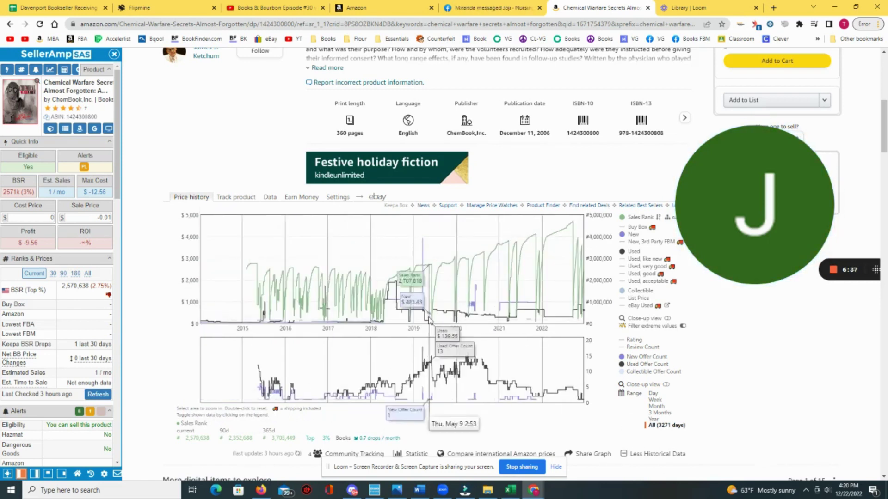
Zoom into the December 2019 to December 2020 price history and switch the chart to the one-year range.
{"action": "left_click_drag", "start_coordinate": [426, 323], "coordinate": [527, 325]}
{"action": "left_click_drag", "start_coordinate": [291, 317], "coordinate": [469, 316]}
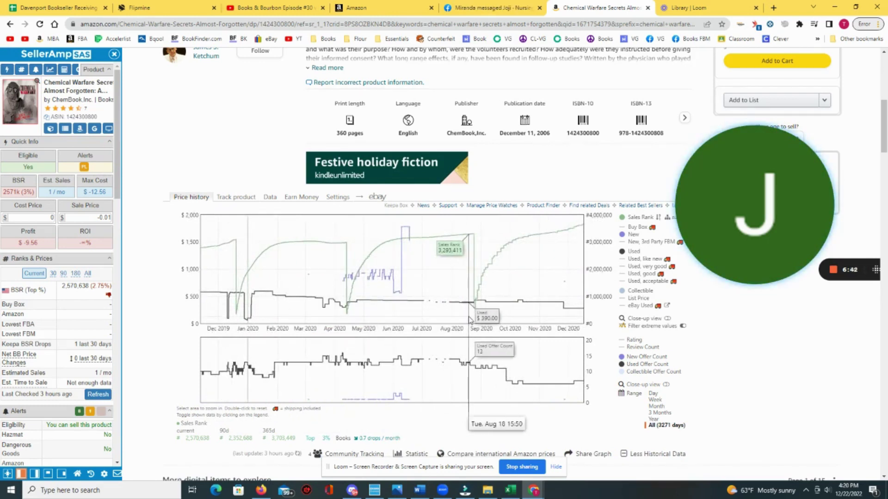
{"action": "left_click", "coordinate": [659, 413]}
{"action": "left_click", "coordinate": [654, 419]}
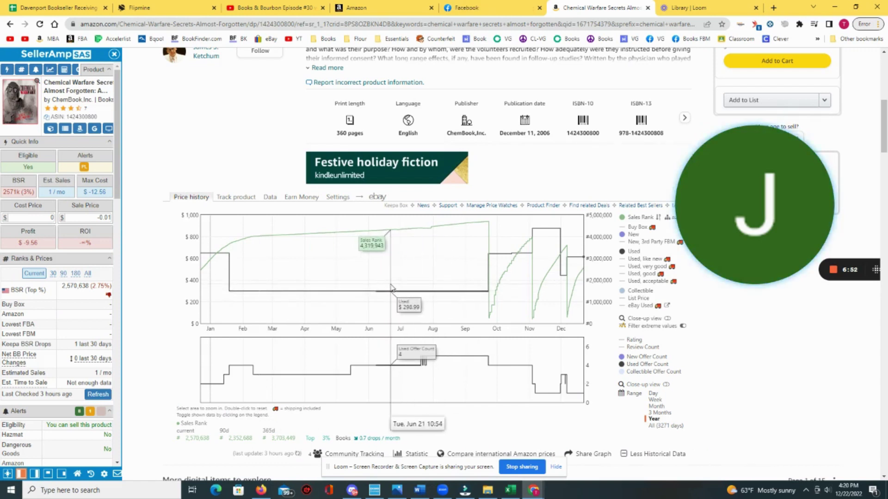
Compare the listing's used price with the past-year chart, zoom into mid-September through December 2022, and restore the one-year range.
{"action": "scroll", "coordinate": [407, 291], "scroll_direction": "up", "scroll_amount": 5}
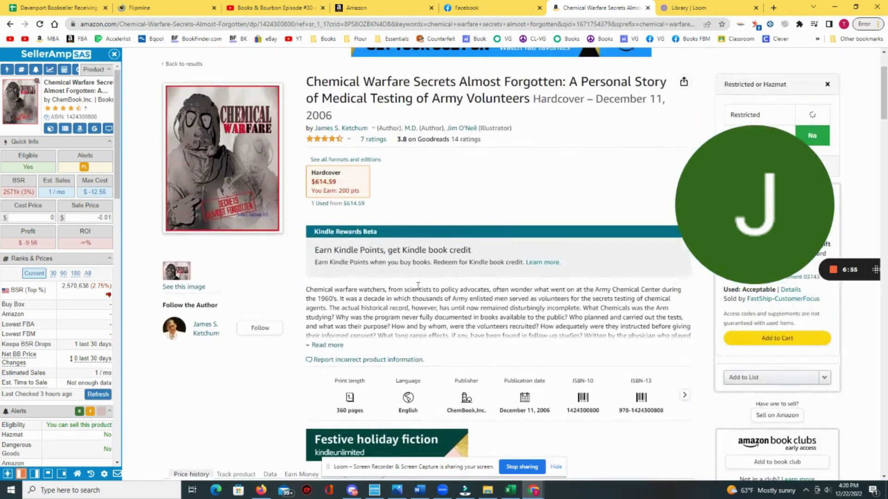
{"action": "scroll", "coordinate": [430, 296], "scroll_direction": "down", "scroll_amount": 5}
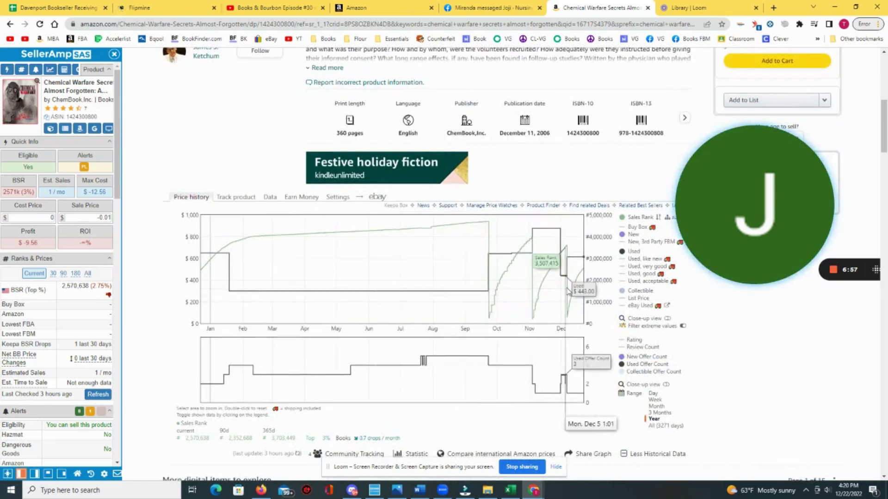
{"action": "scroll", "coordinate": [534, 278], "scroll_direction": "up", "scroll_amount": 4}
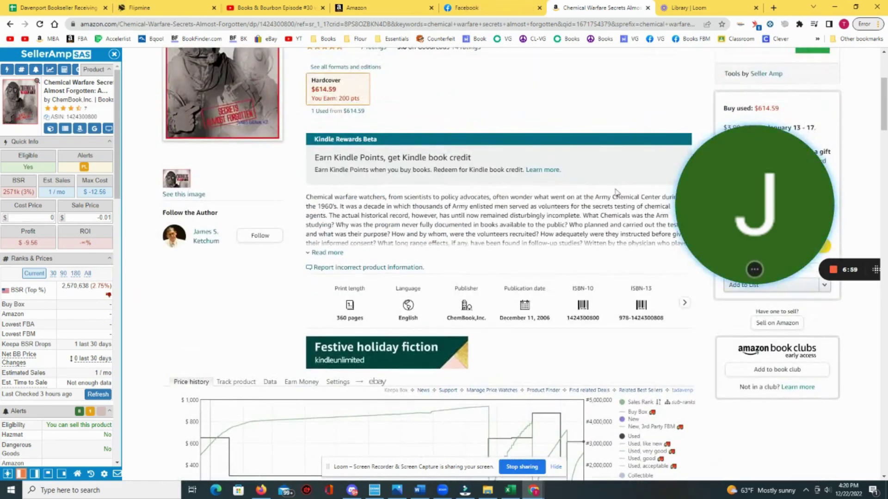
{"action": "scroll", "coordinate": [615, 192], "scroll_direction": "down", "scroll_amount": 4}
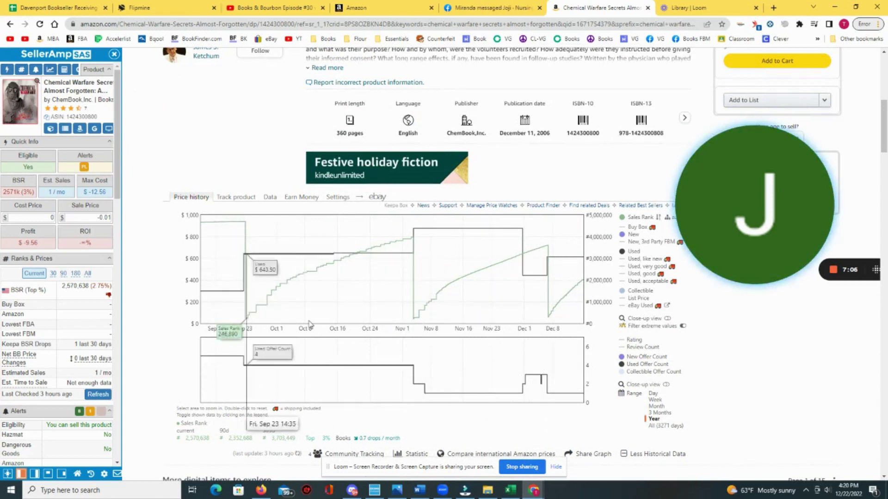
{"action": "left_click", "coordinate": [661, 419]}
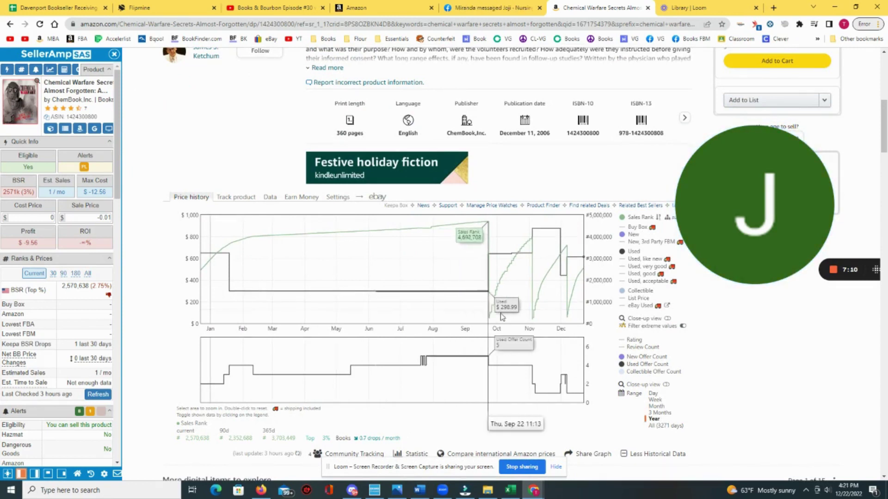
Return to the start of the listing to review the book's title, ratings and used price.
{"action": "left_click_drag", "start_coordinate": [684, 231], "coordinate": [541, 254]}
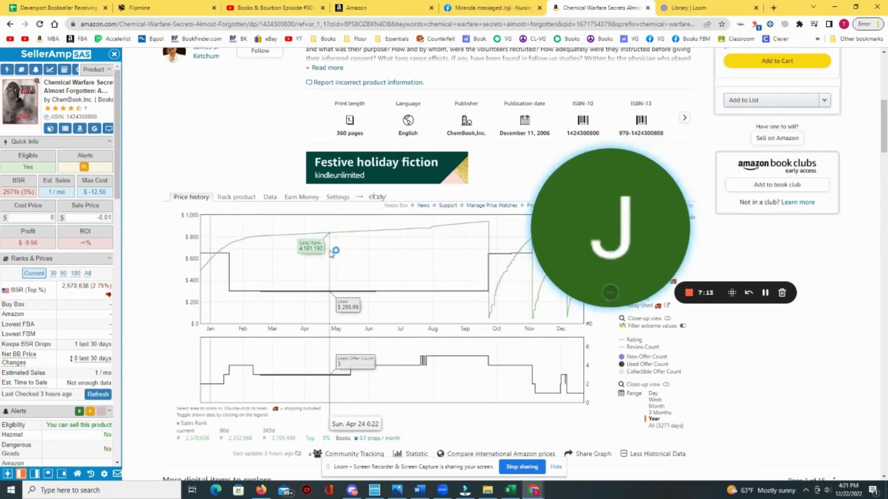
{"action": "scroll", "coordinate": [333, 250], "scroll_direction": "up", "scroll_amount": 8}
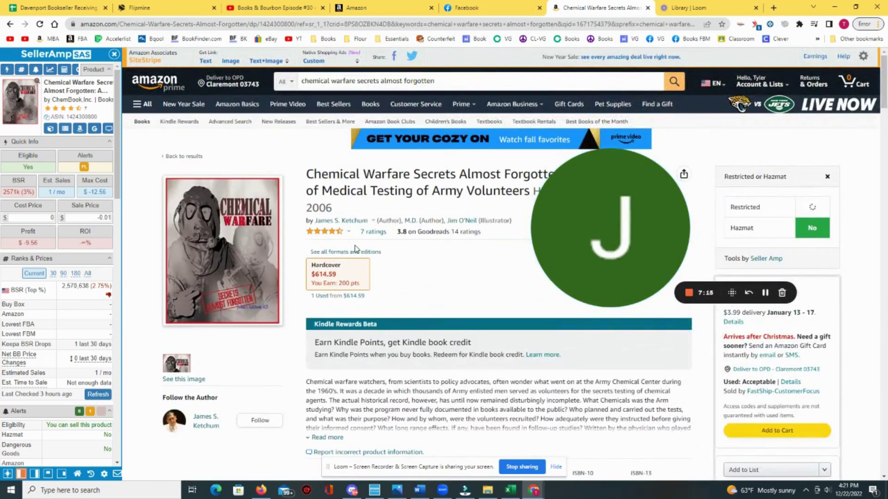